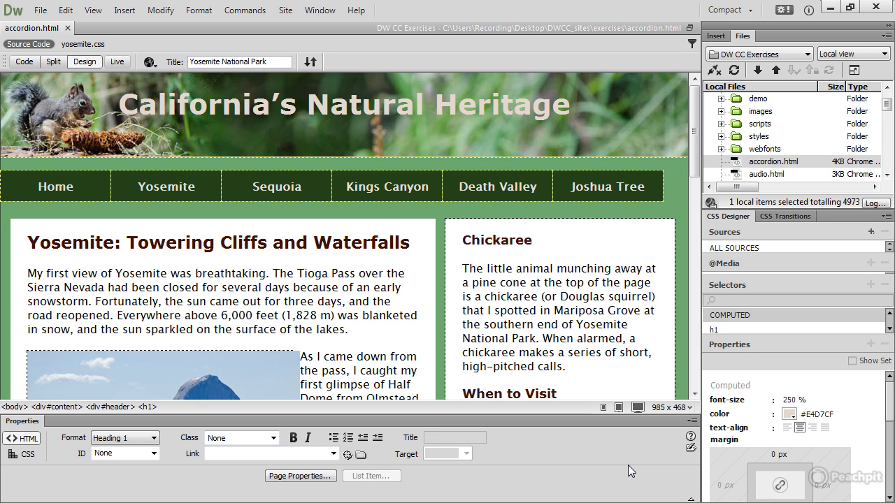
Insert a jQuery UI Accordion widget after the Chickaree paragraph in the sidebar
click(718, 37)
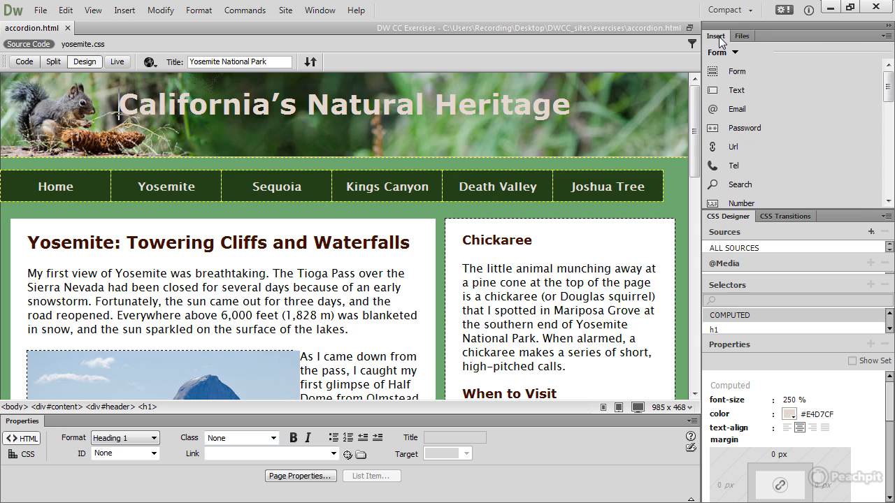
click(766, 54)
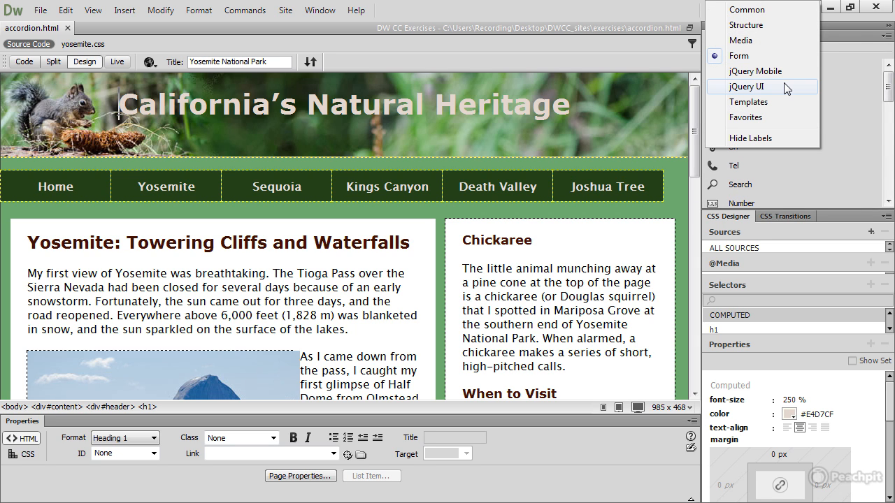
click(804, 92)
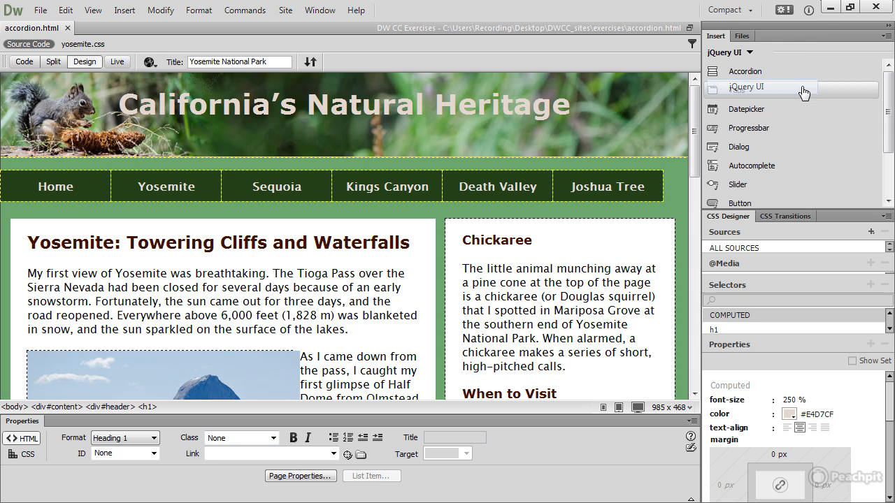
mouse_move(890, 94)
mouse_down()
mouse_move(886, 141)
mouse_move(892, 87)
mouse_up()
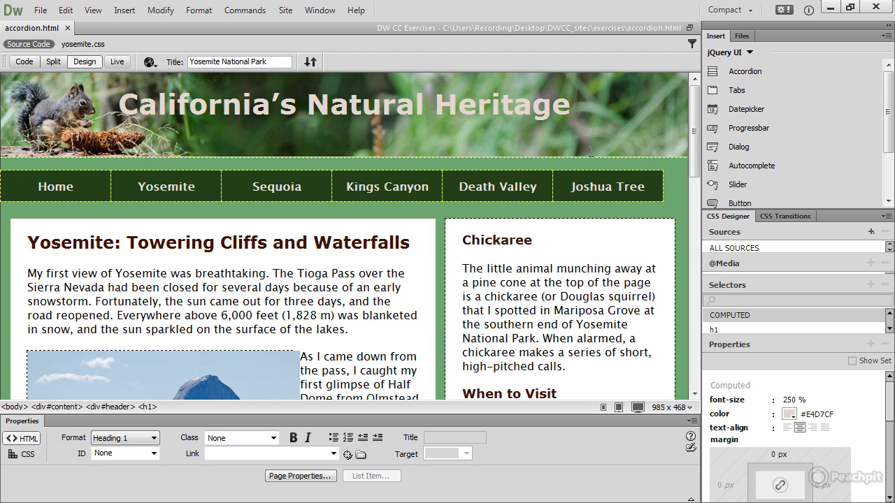
drag(694, 153, 680, 369)
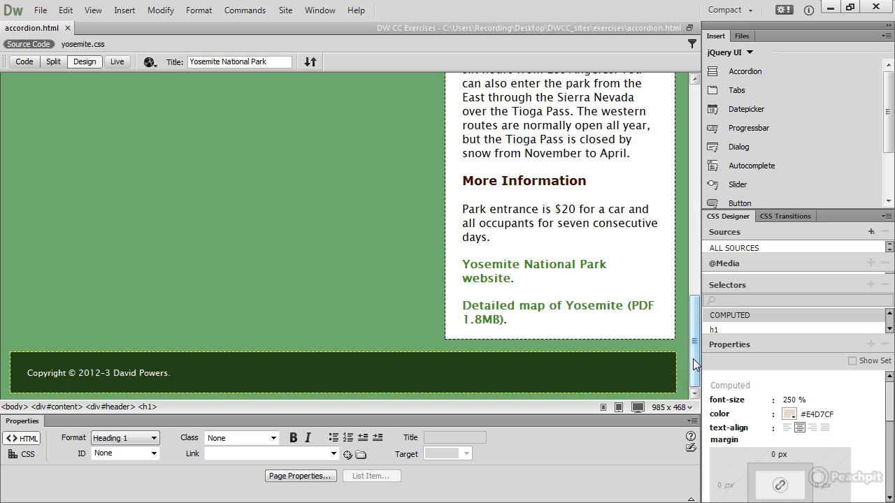
drag(694, 359, 709, 152)
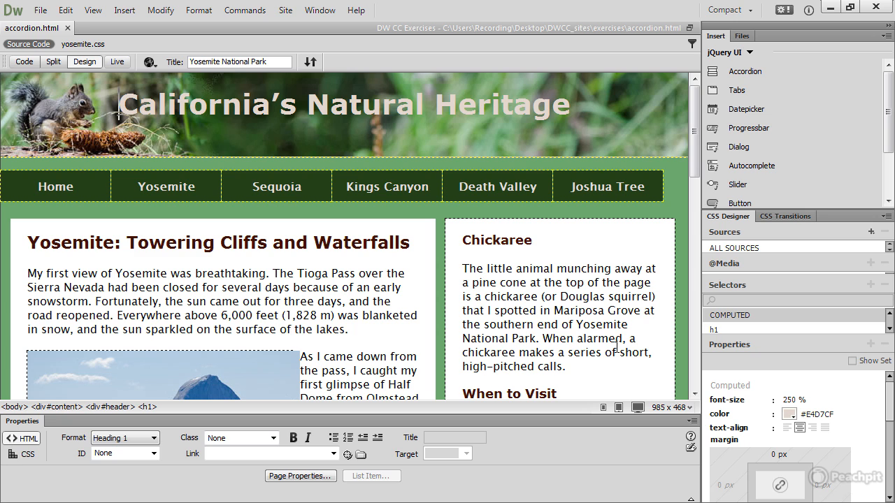
click(583, 370)
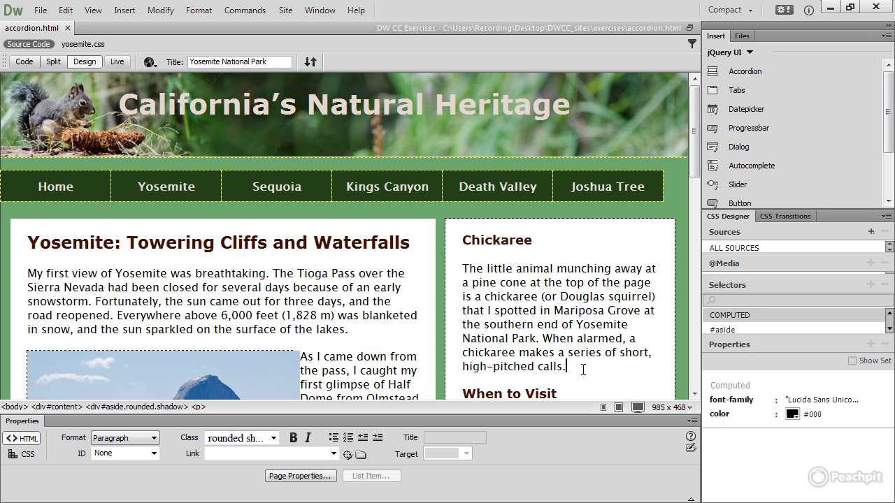
click(784, 73)
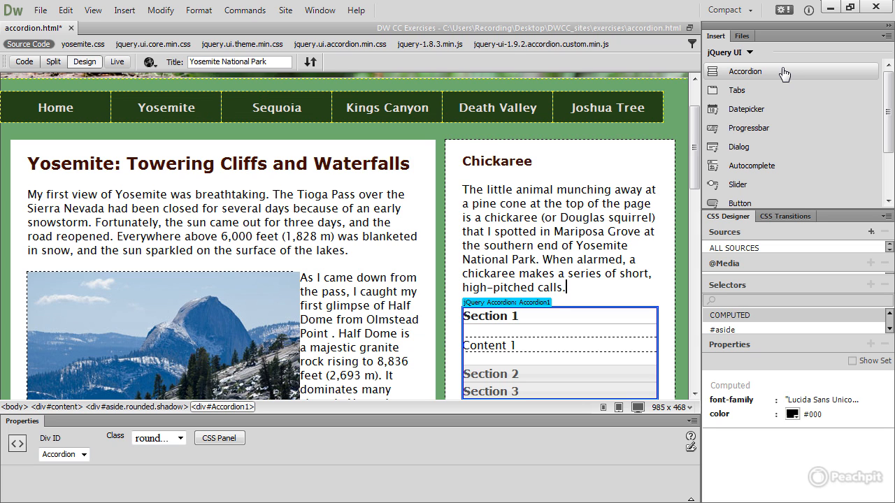
Examine the accordion's markup and script in Split view, and save the page along with its dependent files
click(58, 63)
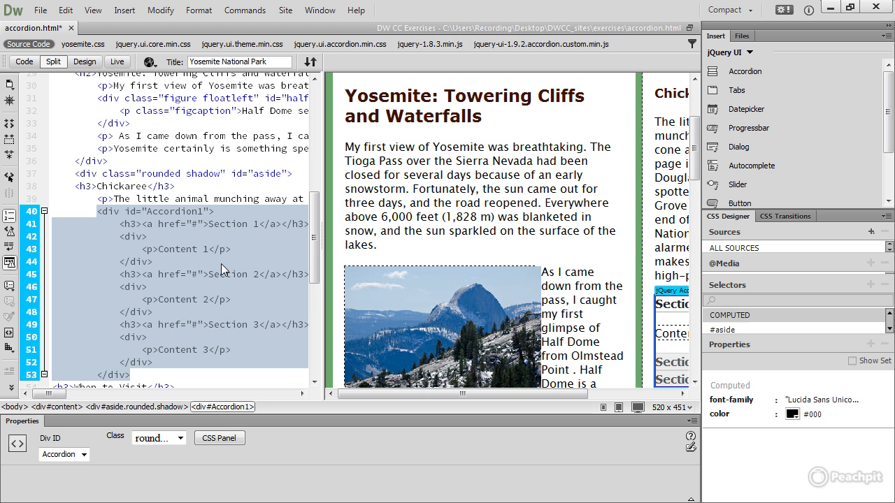
drag(313, 250, 312, 345)
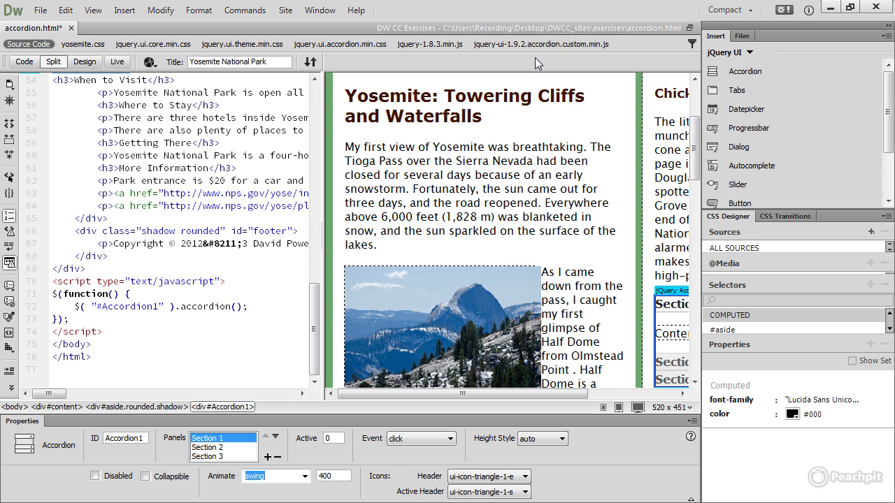
click(41, 10)
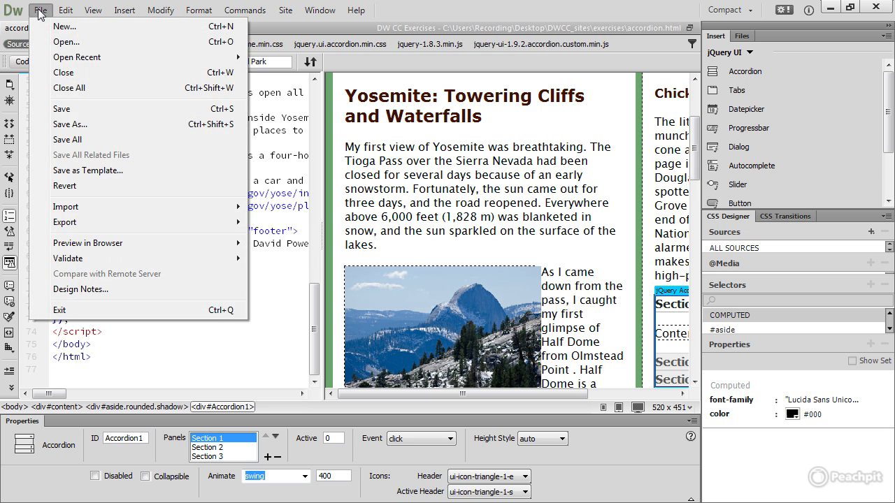
click(73, 110)
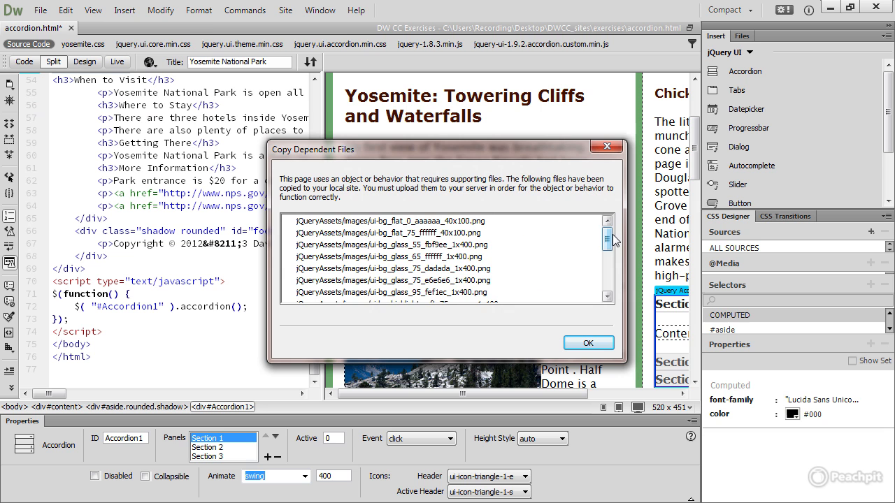
mouse_move(612, 240)
mouse_down()
mouse_move(609, 283)
mouse_move(608, 243)
mouse_up()
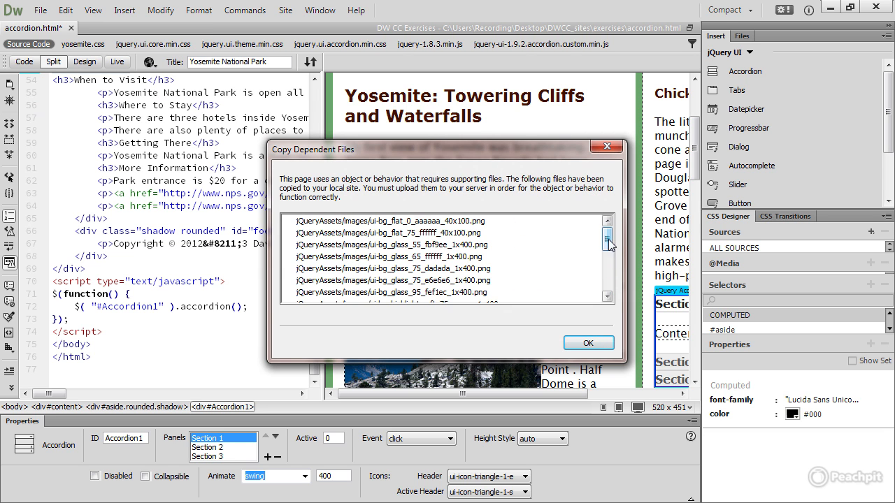
click(587, 343)
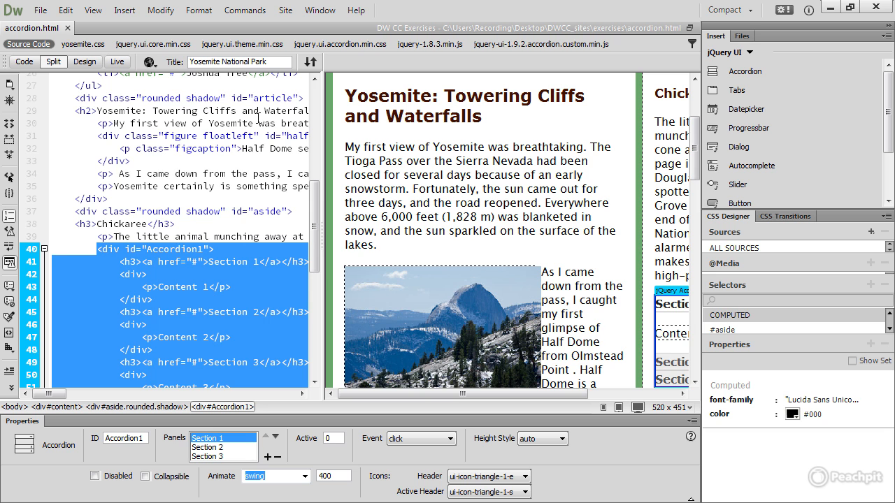
Return to Design view, refresh the site's file list and inspect the contents of the jQueryAssets folder and its images subfolder
click(85, 61)
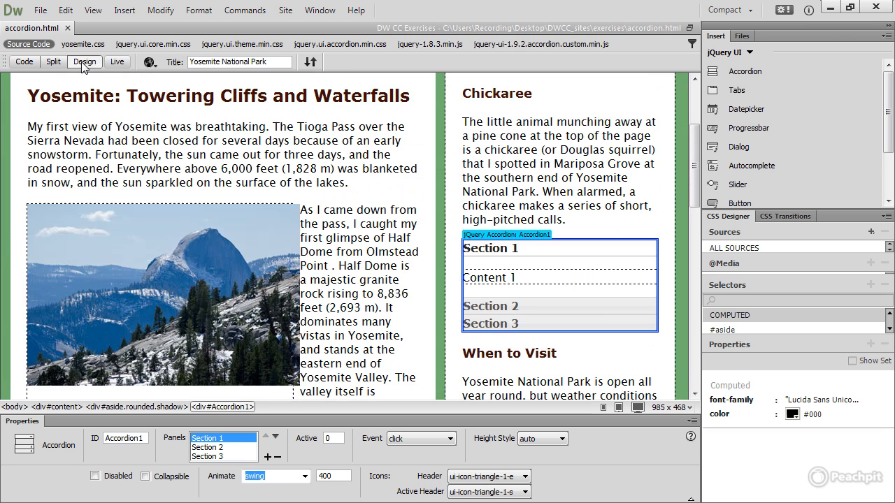
click(743, 36)
drag(886, 111, 886, 103)
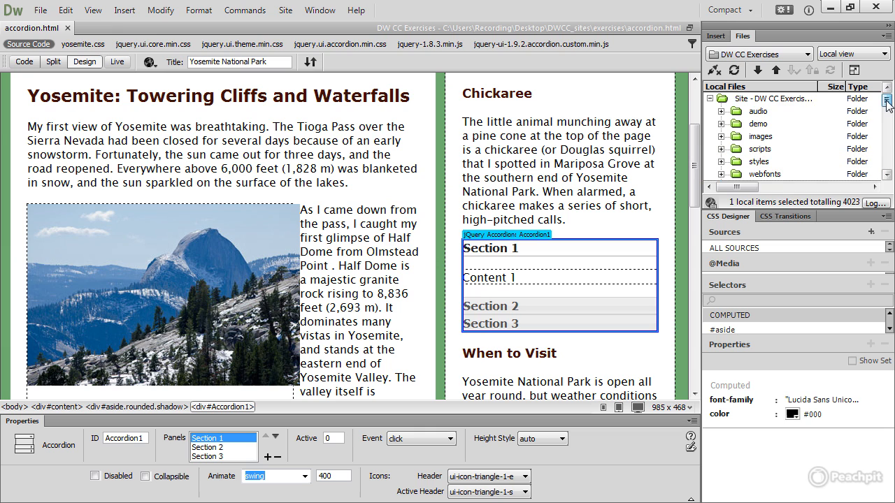
click(733, 71)
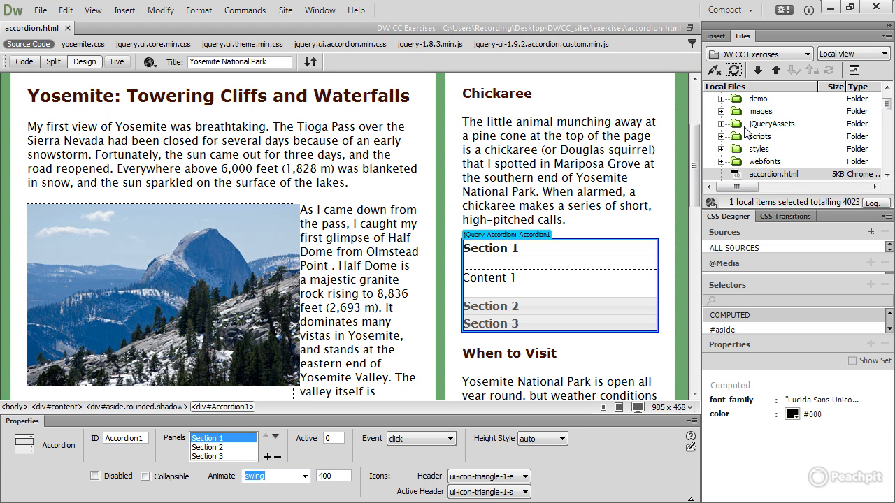
click(721, 125)
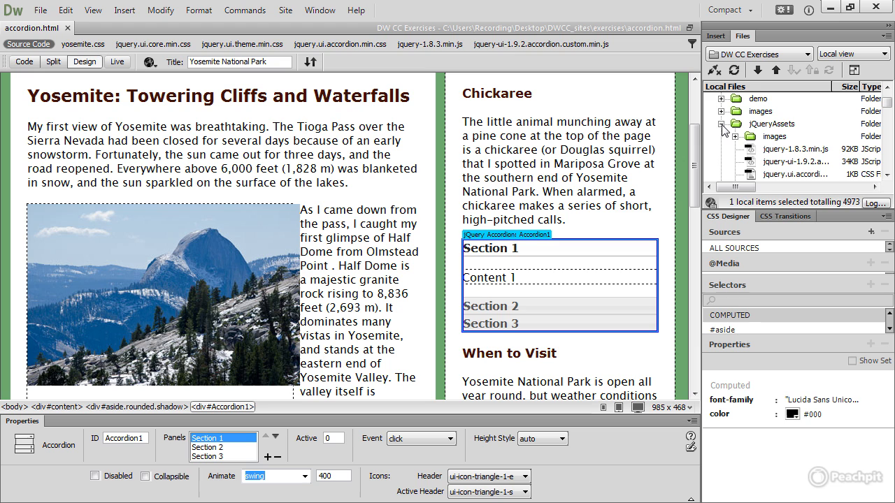
scroll(887, 103, down, 1)
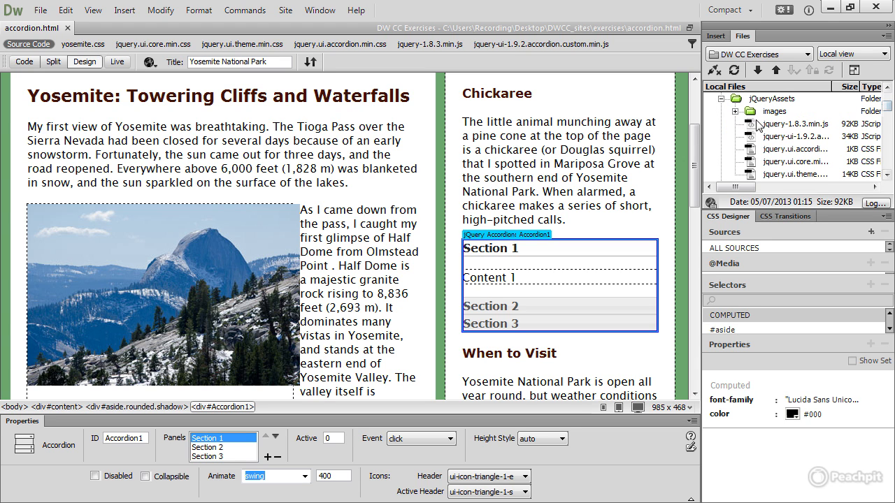
click(734, 111)
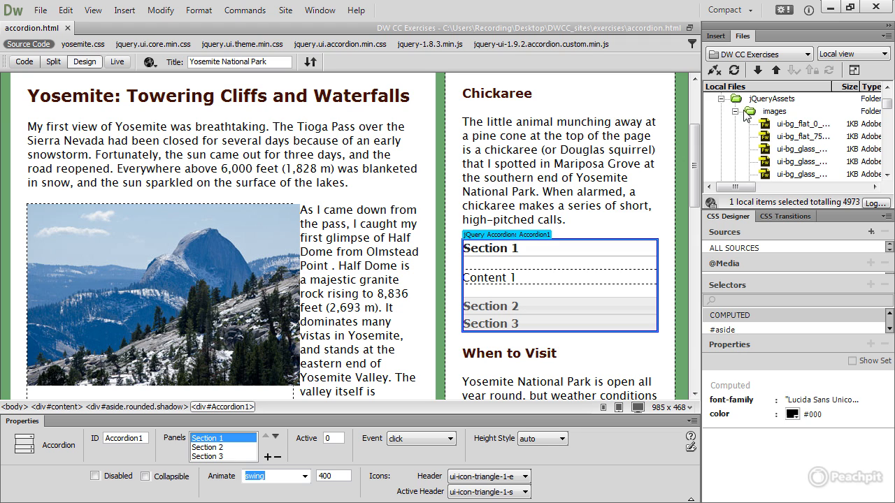
click(721, 100)
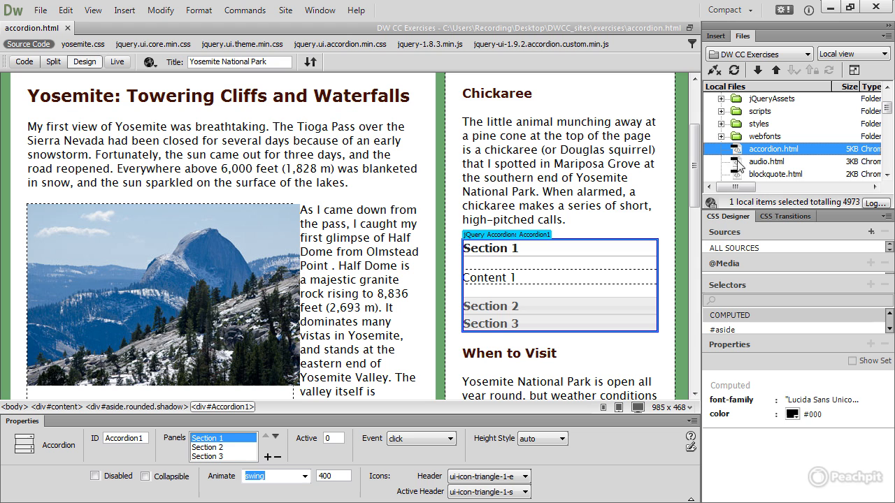
Replace the accordion's Section 1 heading with "When to Visit"
click(523, 251)
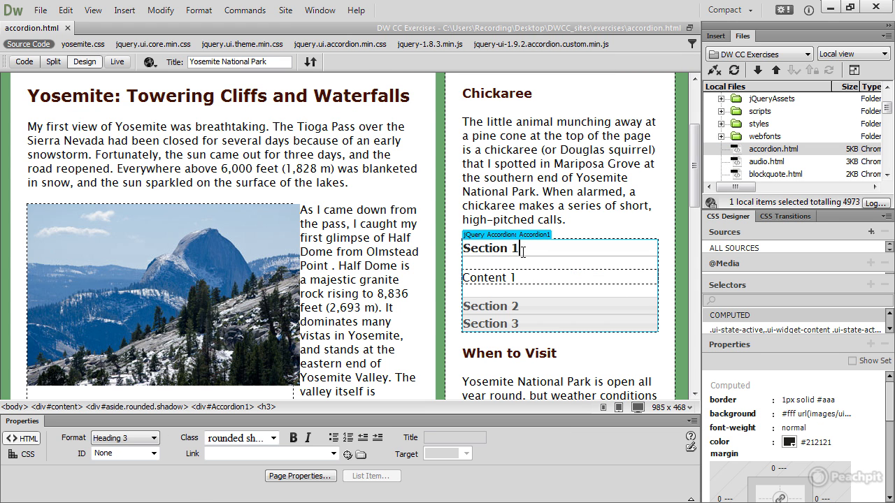
drag(521, 250, 469, 258)
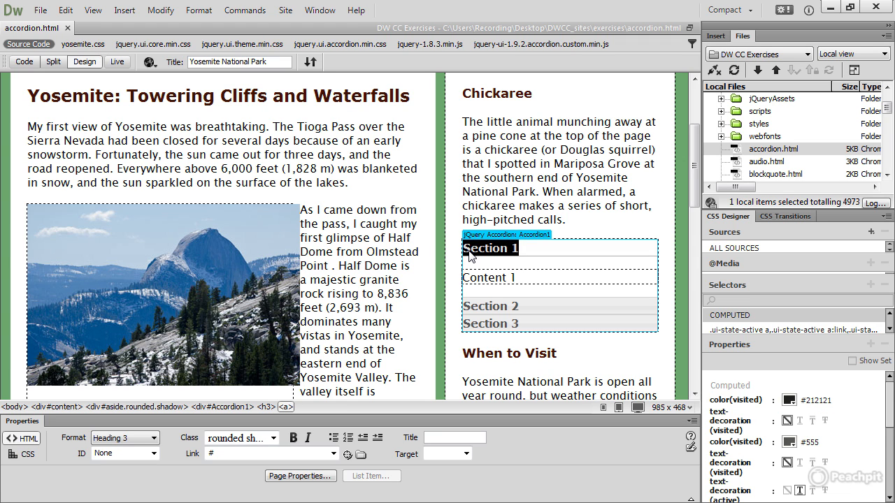
text(When to Visit)
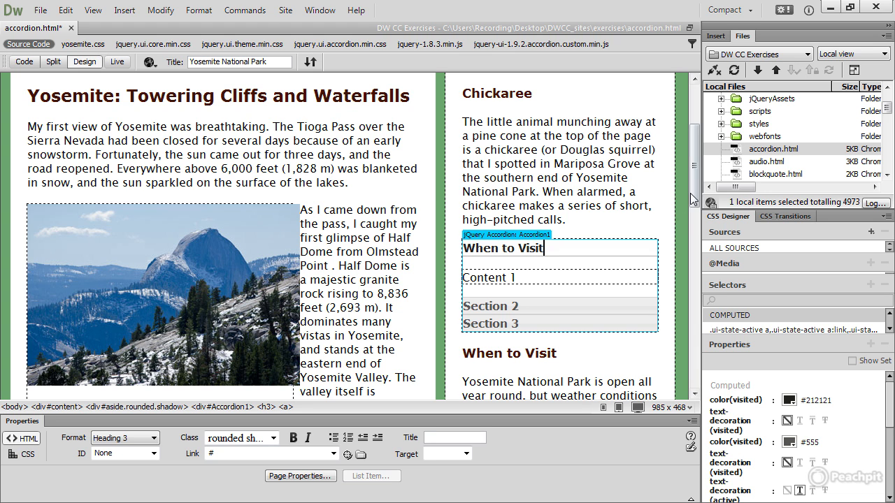
Move the paragraph under the page's When to Visit heading into the accordion's first panel, replacing the Content 1 placeholder
scroll(459, 284, down, 3)
drag(458, 285, 520, 378)
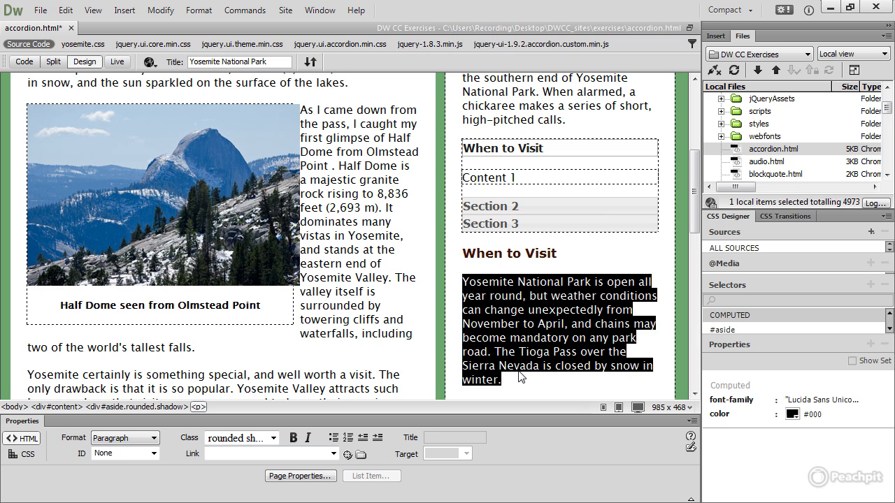
key(ctrl+x)
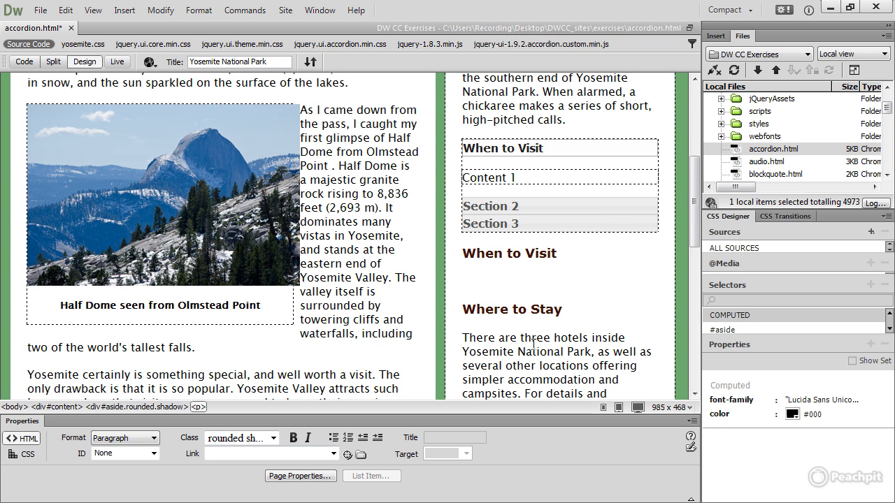
click(517, 176)
drag(518, 177, 463, 177)
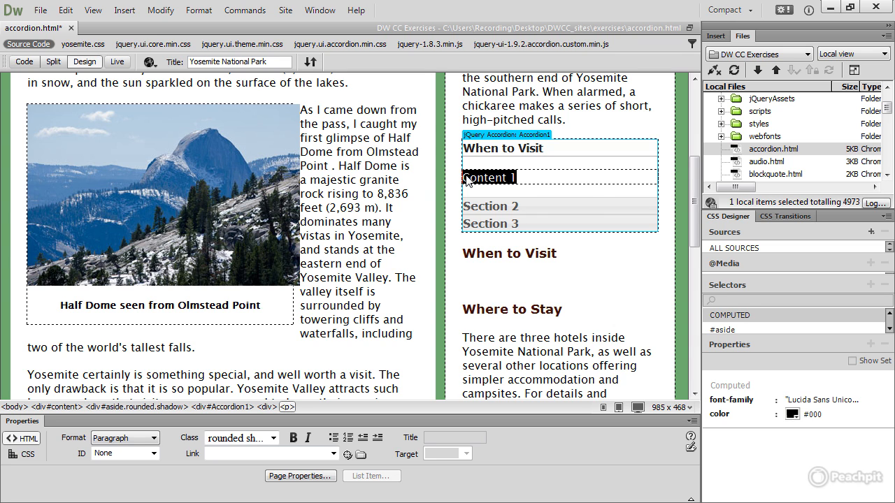
key(ctrl+v)
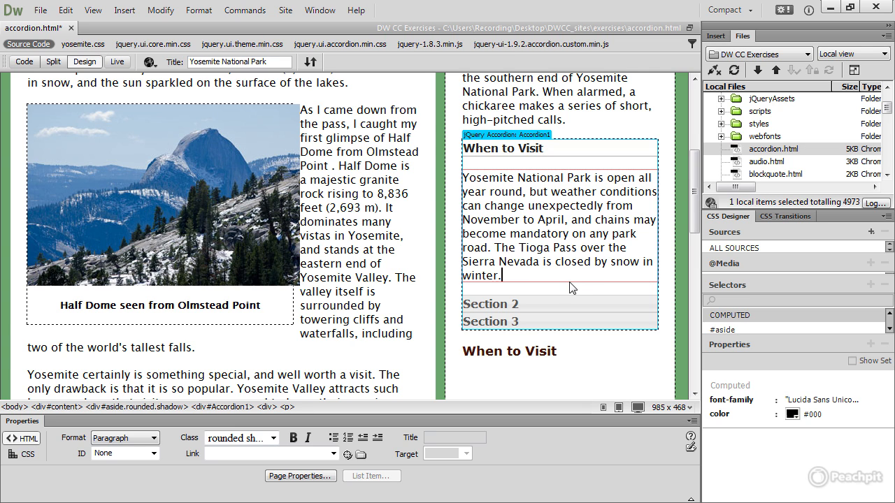
Open the accordion's second panel for editing and replace its Section 2 heading with "Where to Stay"
mouse_move(570, 299)
click(648, 306)
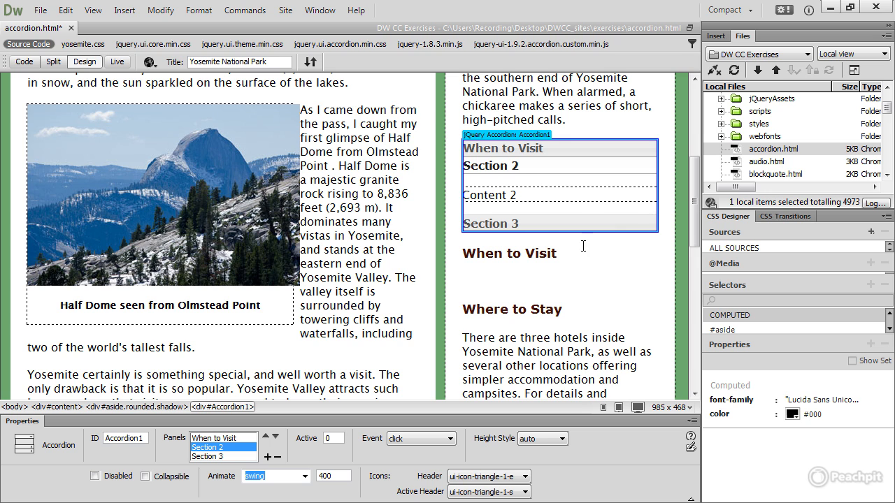
click(520, 169)
drag(520, 169, 467, 170)
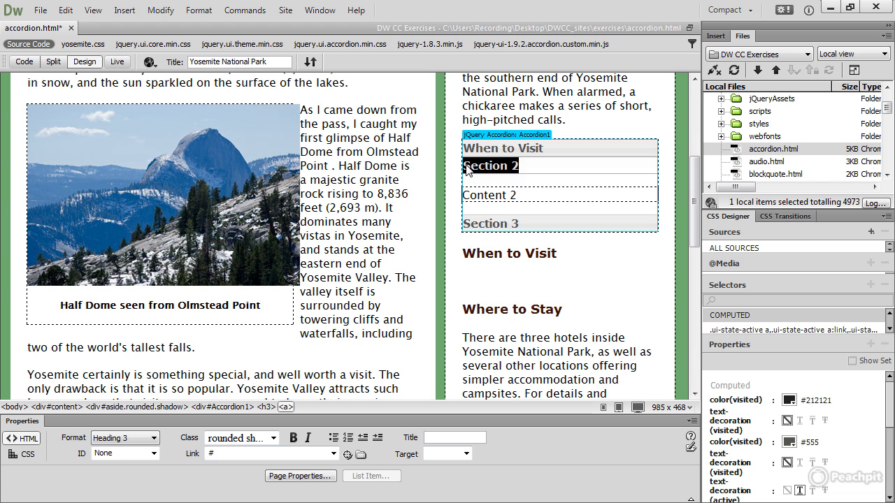
text(Where to Stay)
Move both paragraphs under the page's Where to Stay heading into the accordion's second panel, replacing the Content 2 placeholder
drag(693, 224, 693, 257)
drag(466, 223, 608, 308)
drag(632, 352, 632, 358)
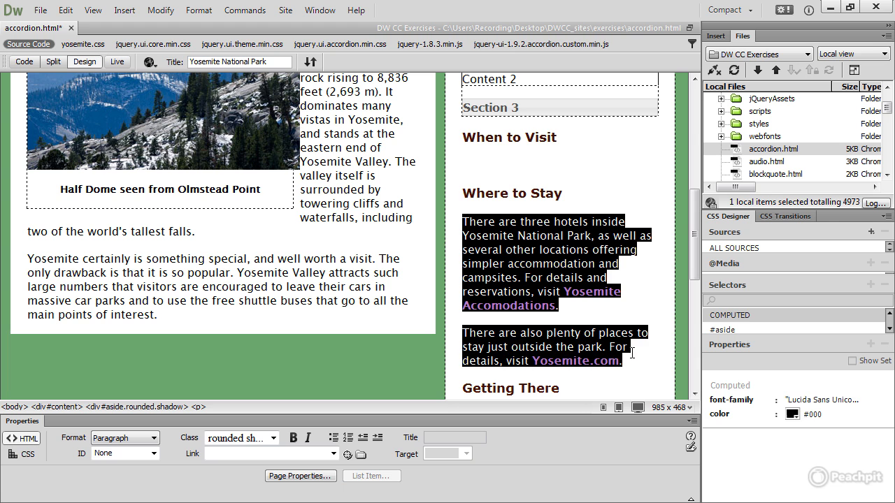
key(ctrl+x)
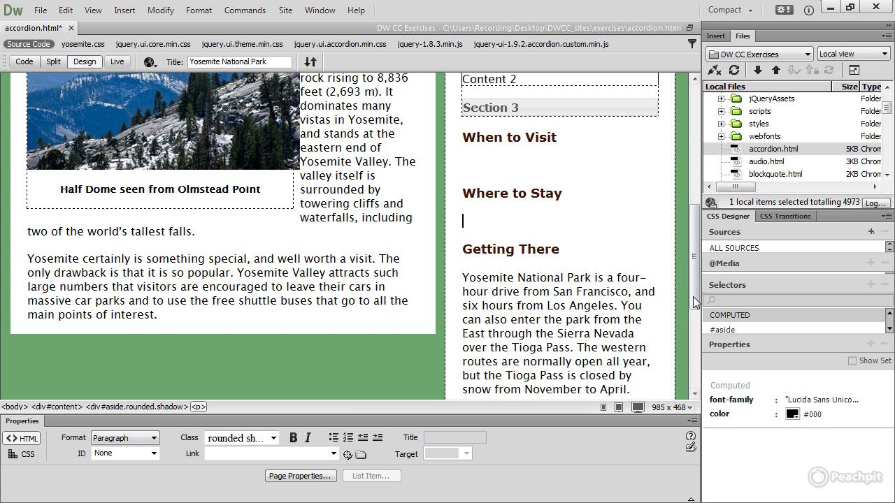
scroll(559, 245, up, 2)
click(511, 148)
drag(511, 149, 463, 148)
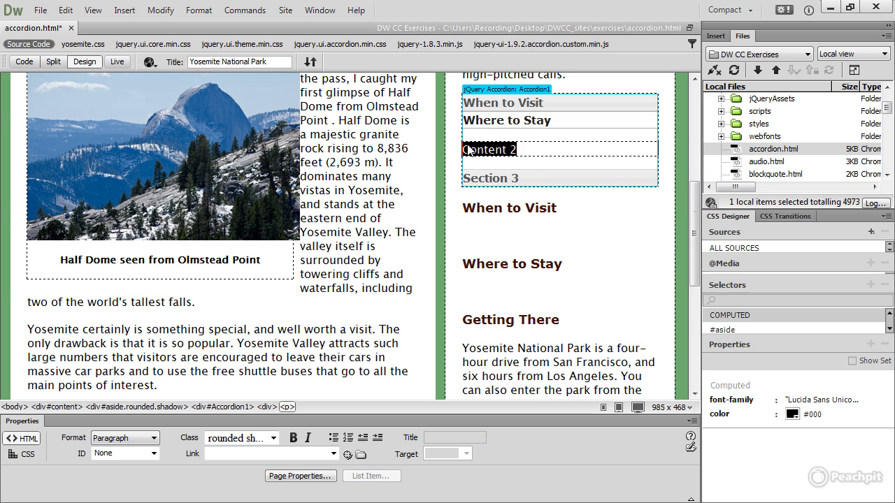
key(ctrl+v)
Open the accordion's third panel for editing and replace its Section 3 heading with "Getting There"
mouse_move(637, 311)
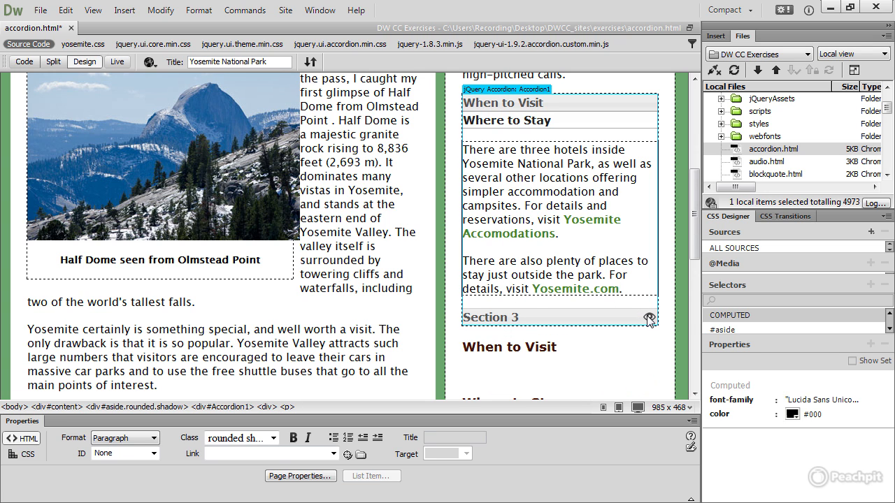
click(649, 317)
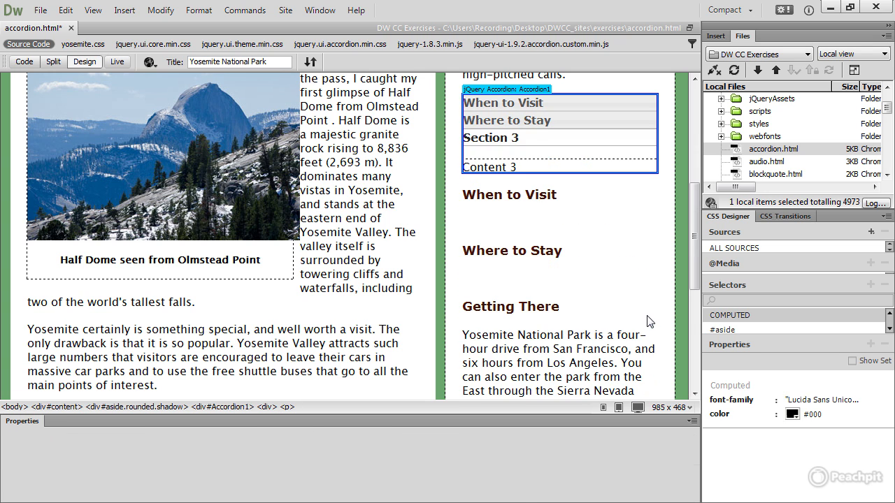
click(520, 137)
drag(520, 137, 464, 138)
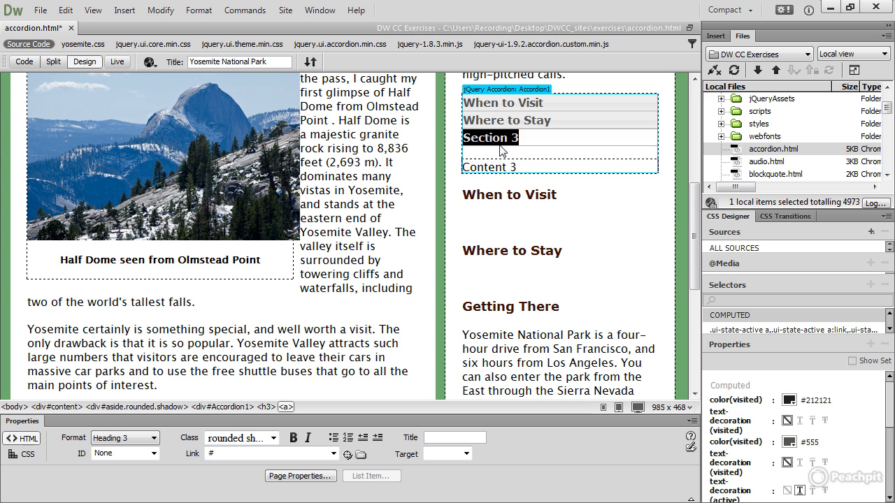
text(Getting There)
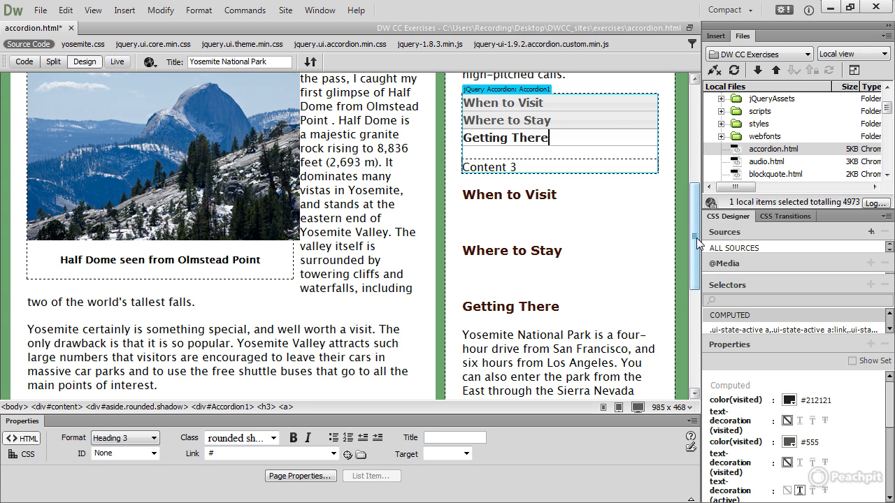
Move the paragraph under the page's Getting There heading into the accordion's third panel, replacing the Content 3 placeholder
drag(696, 238, 695, 270)
drag(465, 237, 631, 349)
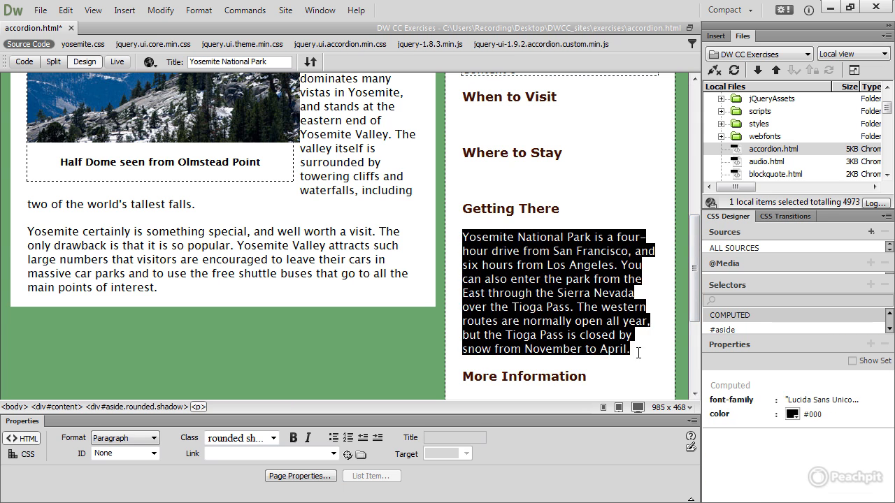
key(Delete)
scroll(695, 279, up, 2)
scroll(695, 279, up, 2)
drag(519, 207, 462, 208)
key(ctrl+v)
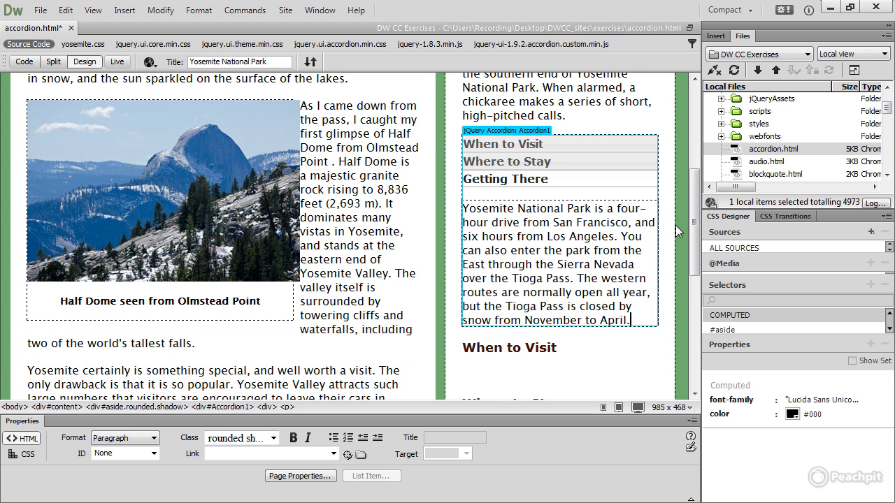
Delete the leftover When to Visit, Where to Stay and Getting There headings and the empty paragraphs below the accordion
drag(694, 222, 695, 290)
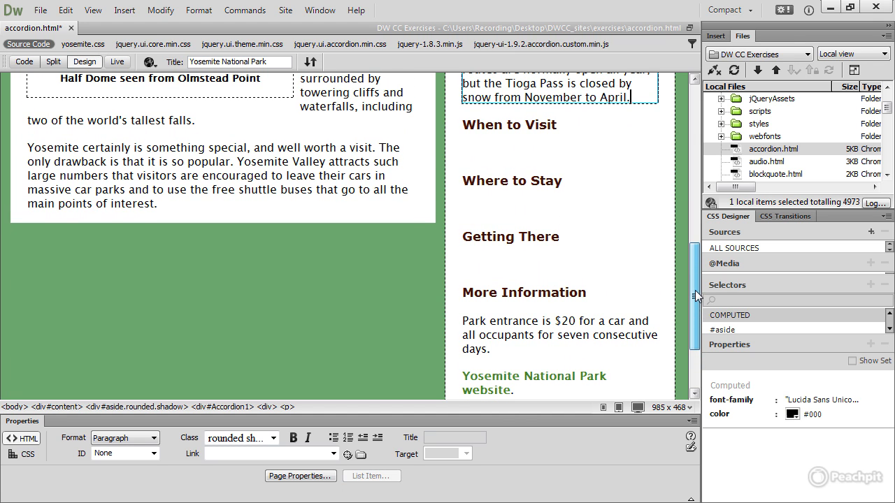
drag(462, 126, 576, 227)
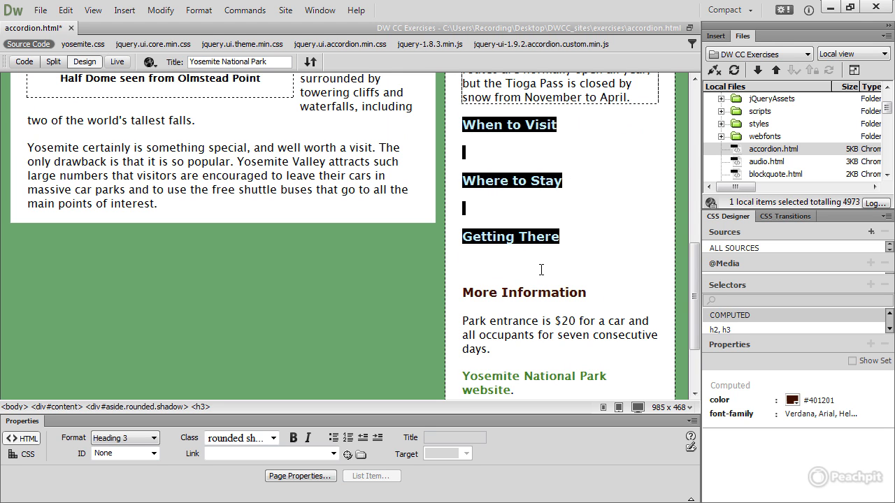
key(Delete)
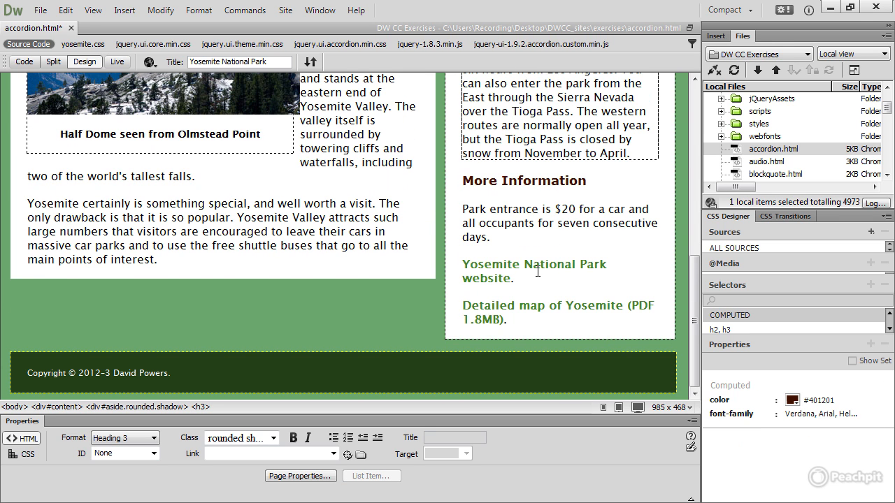
Select the whole accordion widget and look through the Visual Aids options without changing them
drag(694, 333, 694, 277)
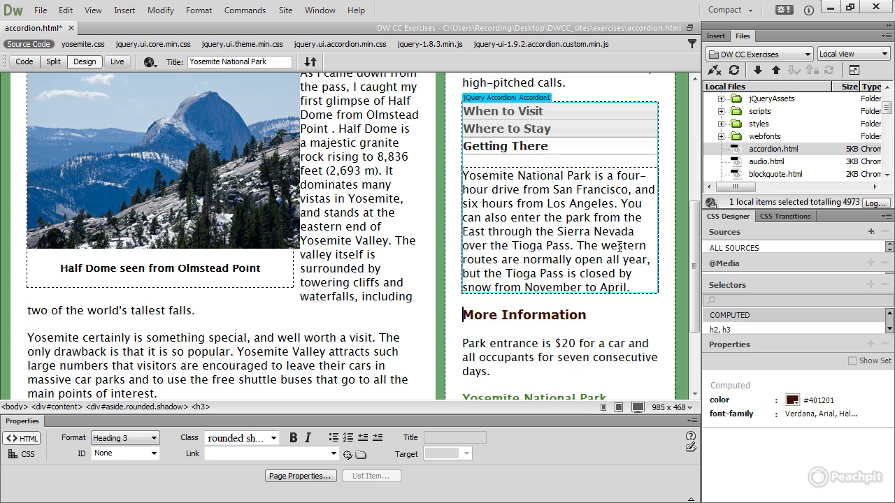
click(522, 101)
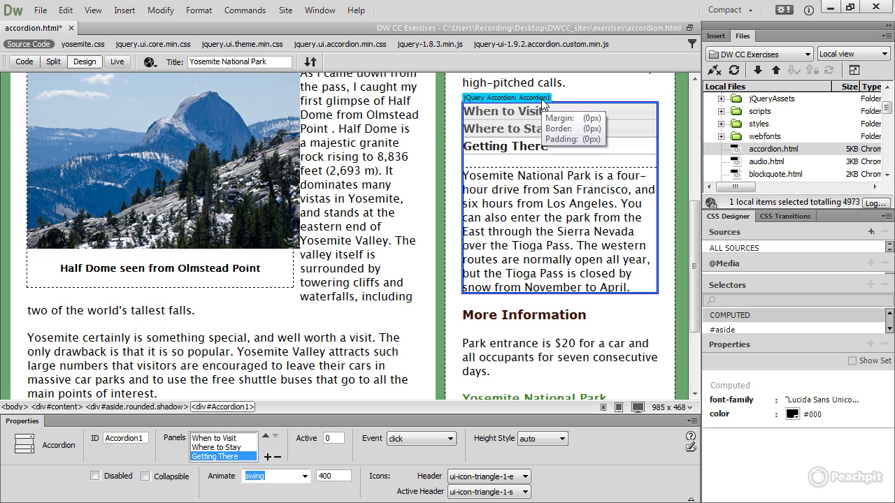
click(94, 12)
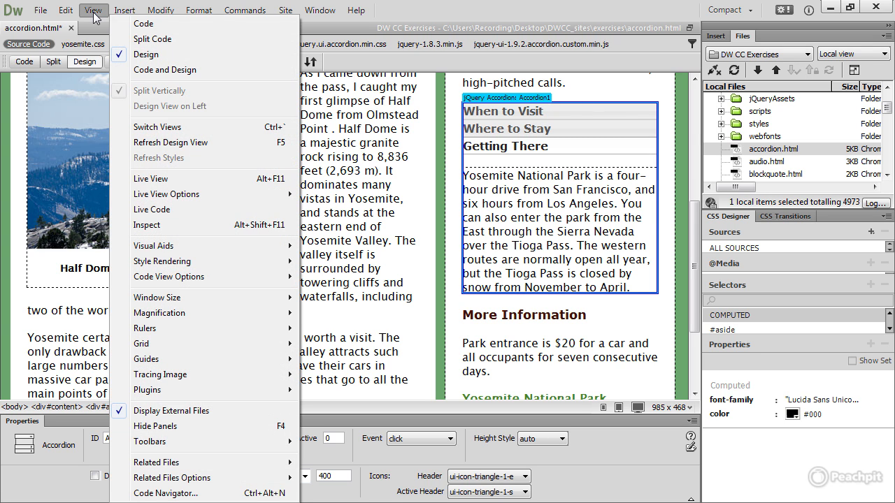
mouse_move(140, 245)
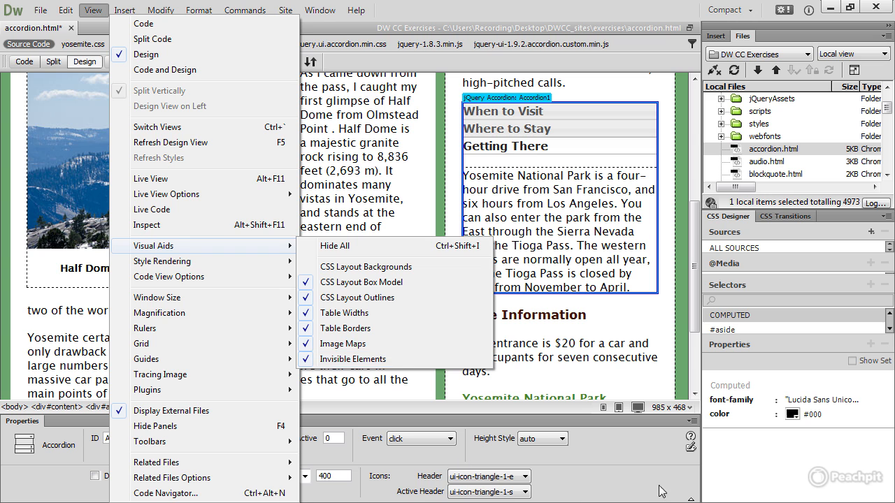
click(634, 469)
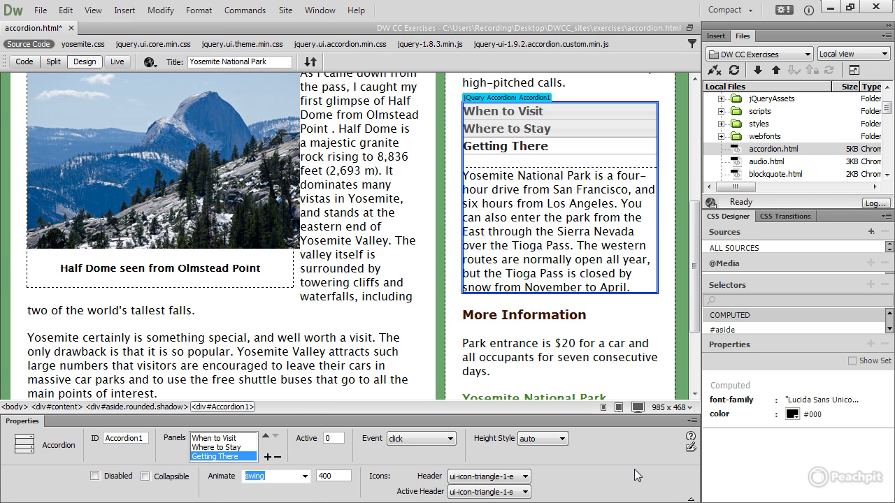
Add a fourth panel to the accordion and replace its Section 4 heading with "More Information"
click(268, 458)
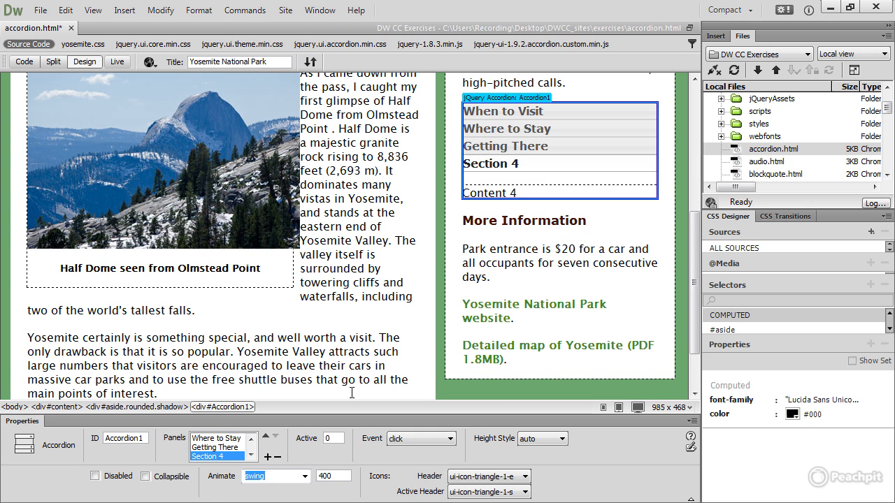
click(520, 165)
drag(521, 165, 467, 165)
text(More )
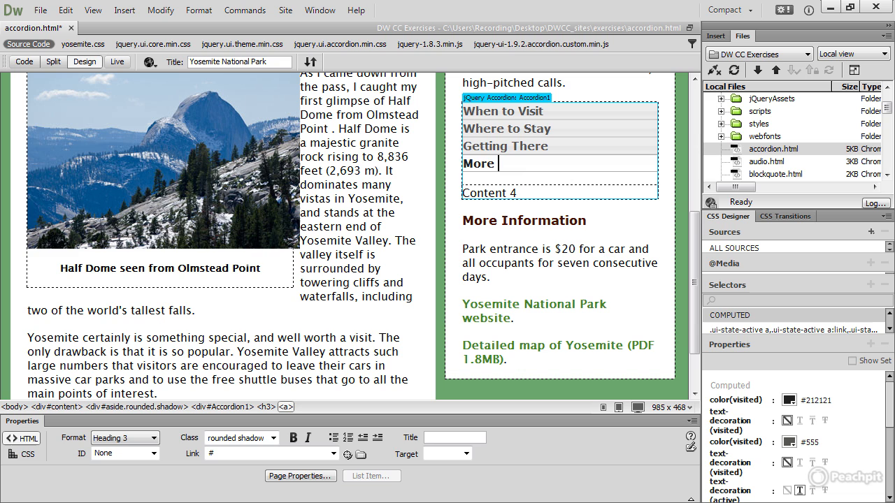
text(Information)
Move the park entrance, website and map paragraphs into the accordion's fourth panel, replacing the Content 4 placeholder
drag(467, 248, 599, 364)
key(ctrl+x)
drag(517, 193, 467, 200)
key(ctrl+v)
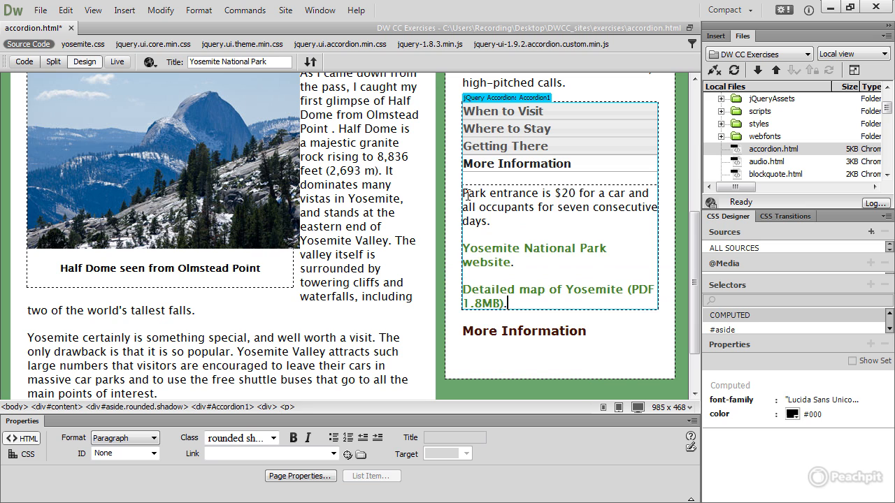
Remove the leftover More Information heading and its empty paragraph below the accordion
click(581, 362)
key(BackSpace)
key(BackSpace)
key(BackSpace)
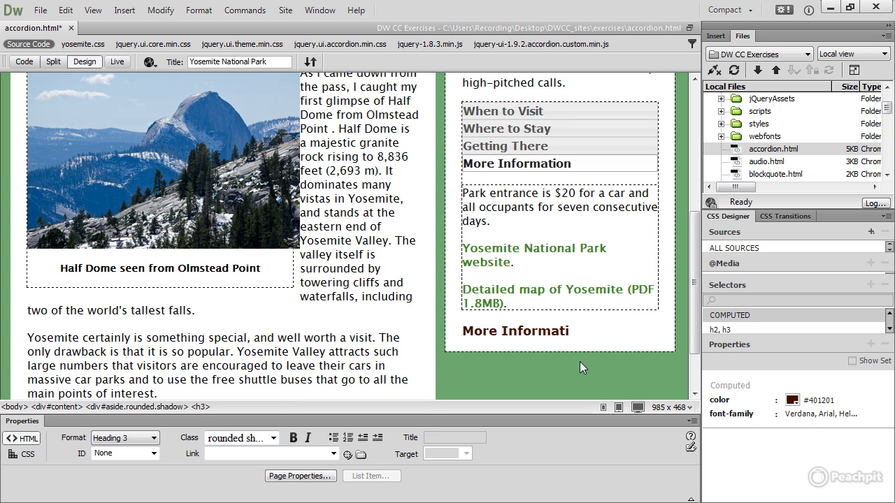
click(199, 406)
key(Delete)
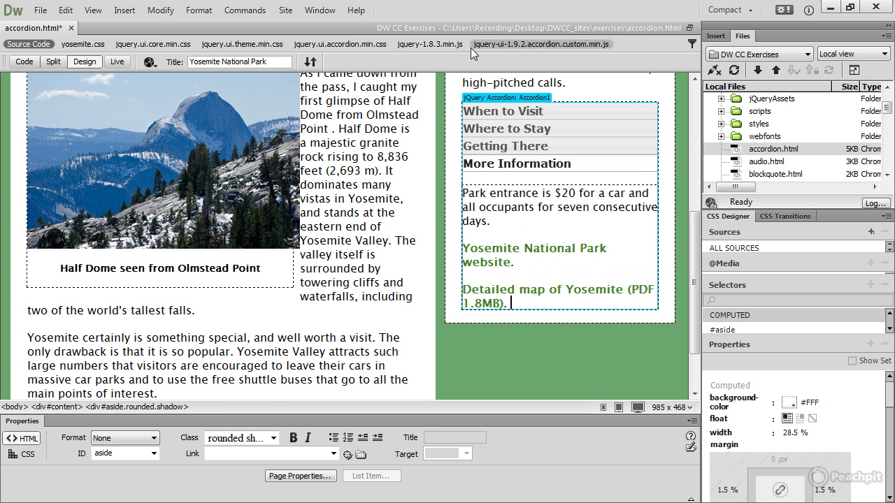
Reorder the accordion's panels so that Getting There comes before Where to Stay
click(497, 98)
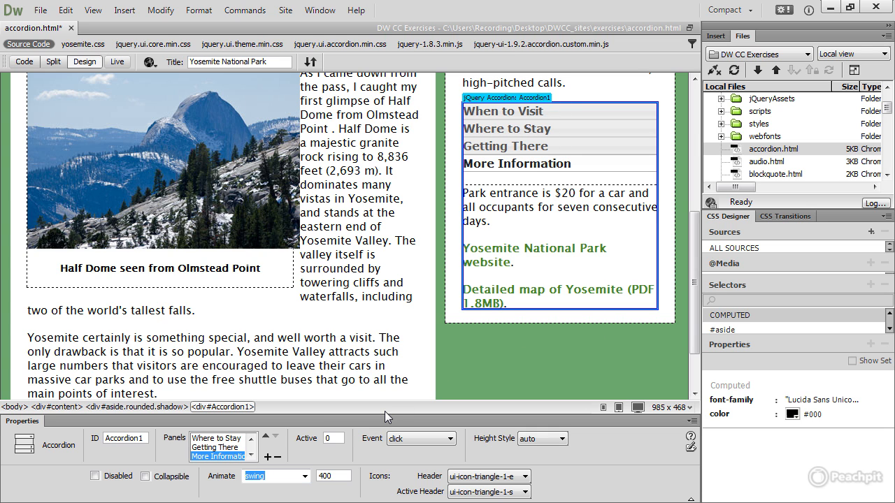
click(221, 448)
click(265, 437)
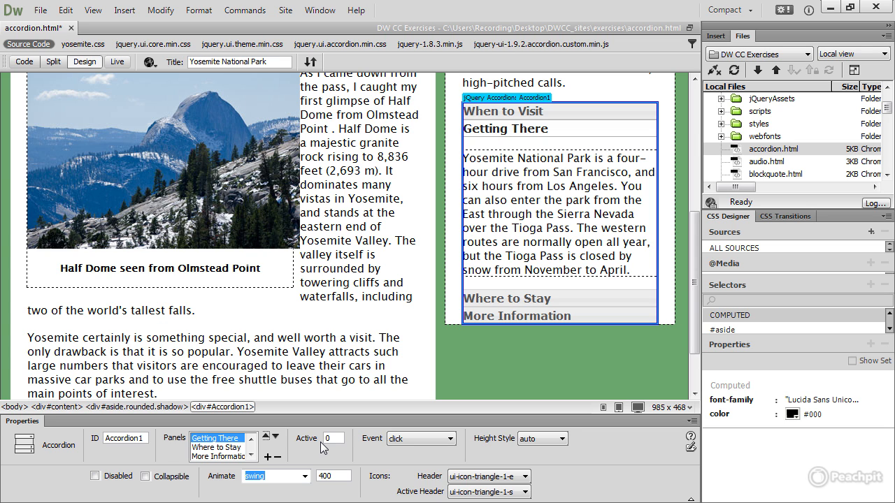
Keep the accordion's Event on click and set its Height Style to content
click(452, 439)
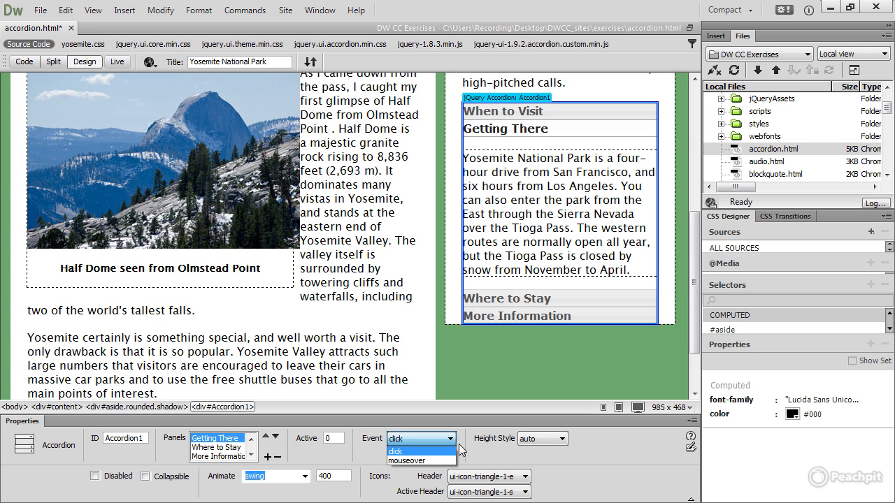
click(461, 443)
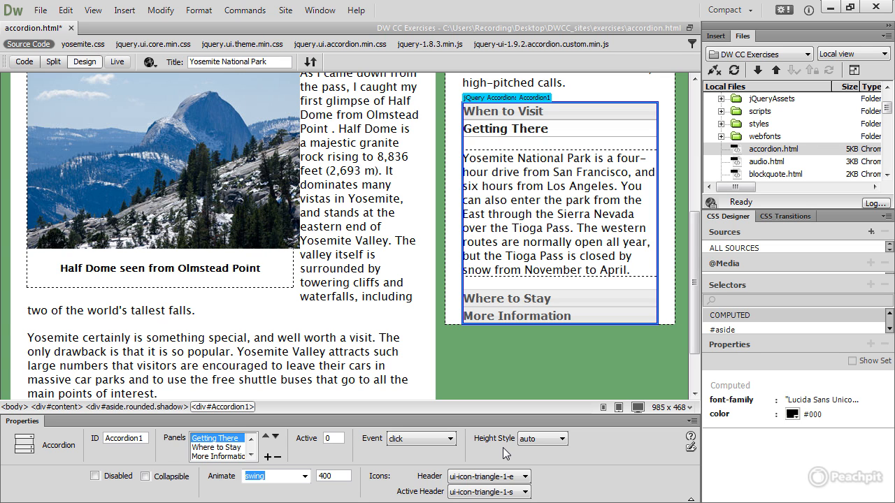
click(562, 440)
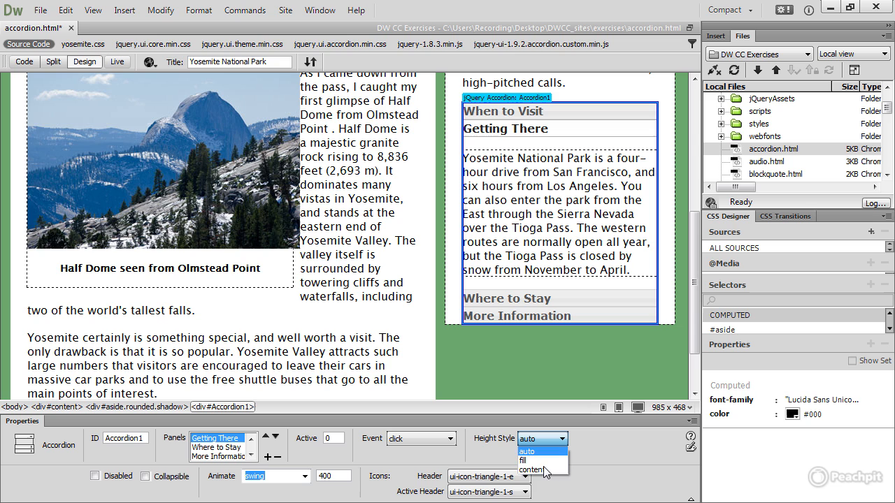
click(544, 470)
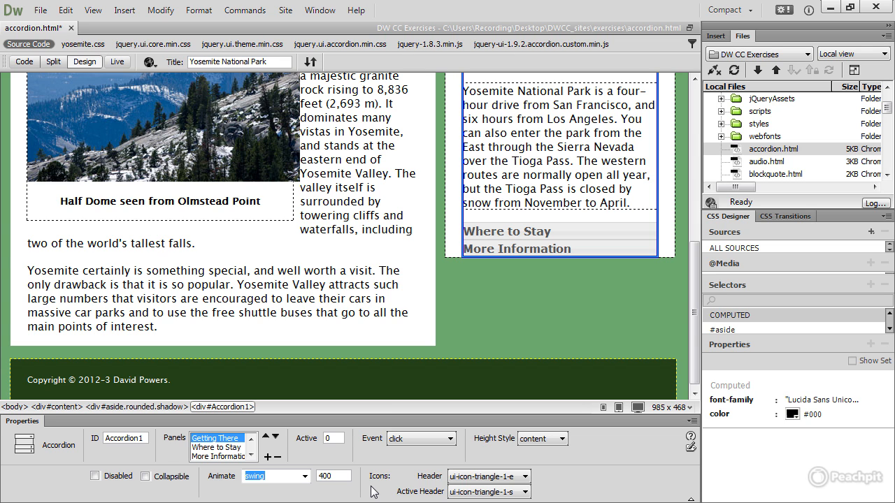
Preview the page in Live view and test the accordion by expanding its Getting There and Where to Stay panels
click(115, 62)
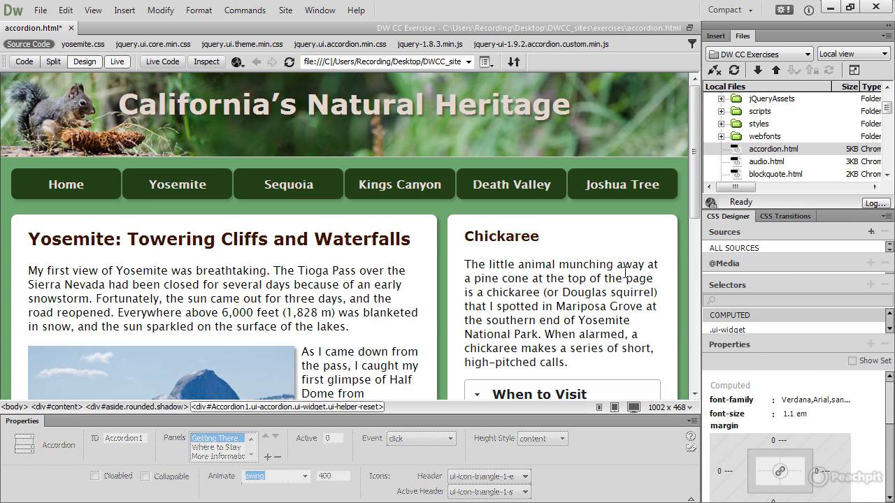
drag(692, 211, 694, 246)
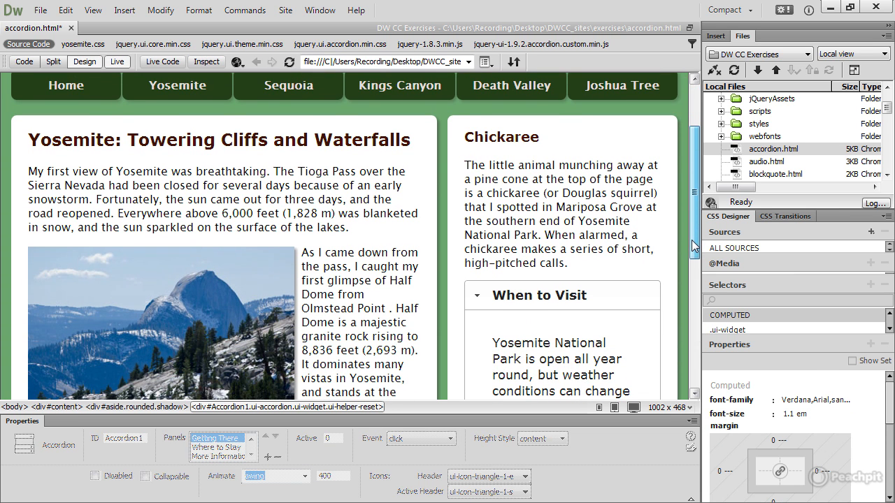
scroll(698, 248, down, 3)
drag(697, 278, 683, 340)
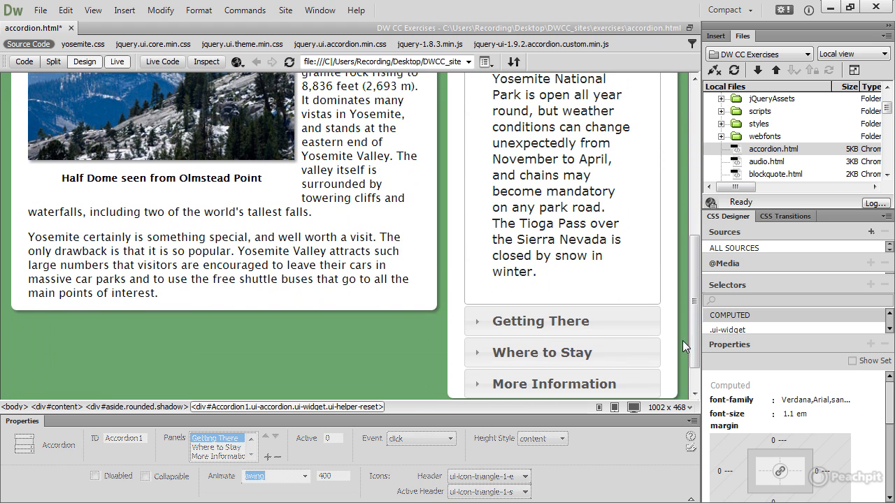
click(594, 332)
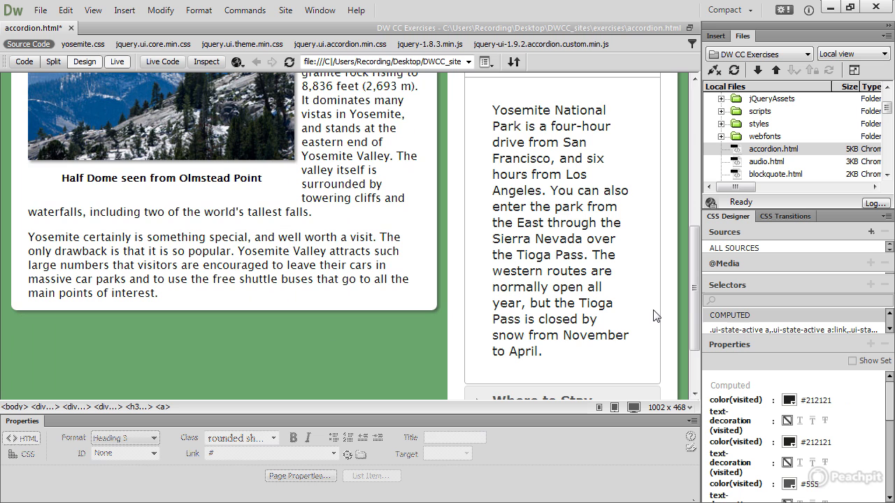
drag(692, 296, 693, 334)
click(613, 333)
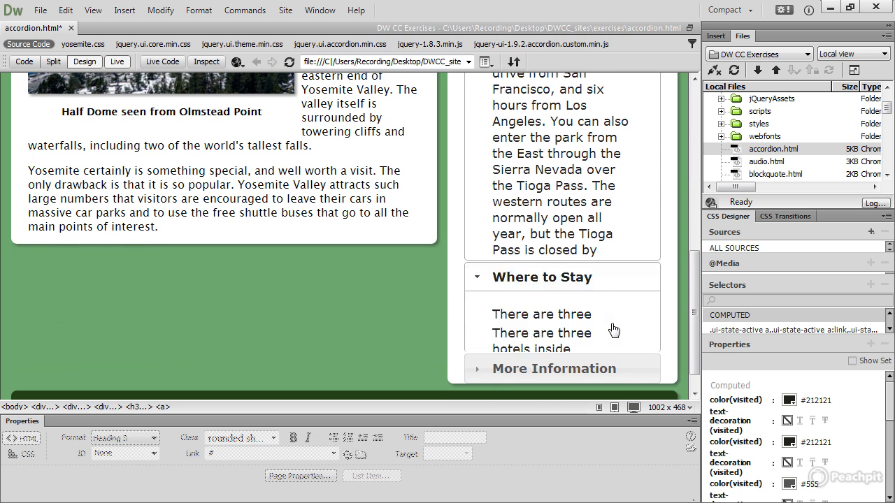
mouse_move(694, 314)
mouse_down()
mouse_move(700, 241)
mouse_move(694, 326)
mouse_up()
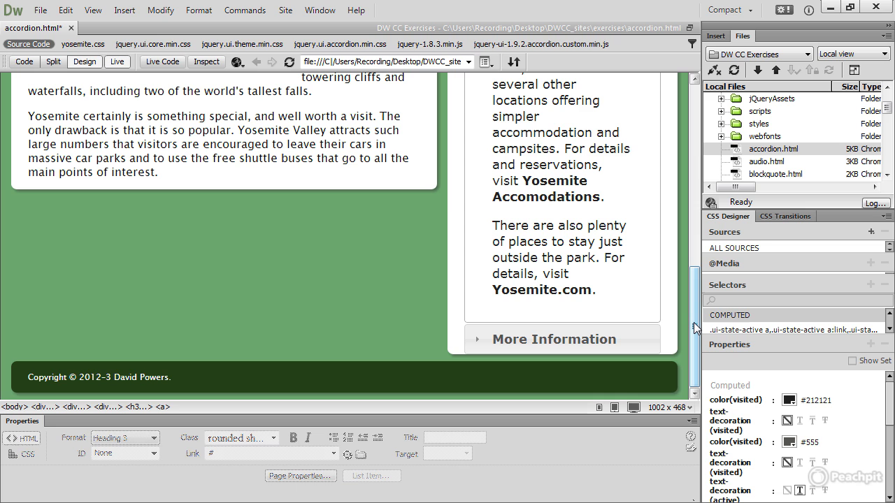
Disable JavaScript in Live view, examine how the sidebar's accordion content displays without it, and re-enable JavaScript
click(96, 12)
mouse_move(236, 199)
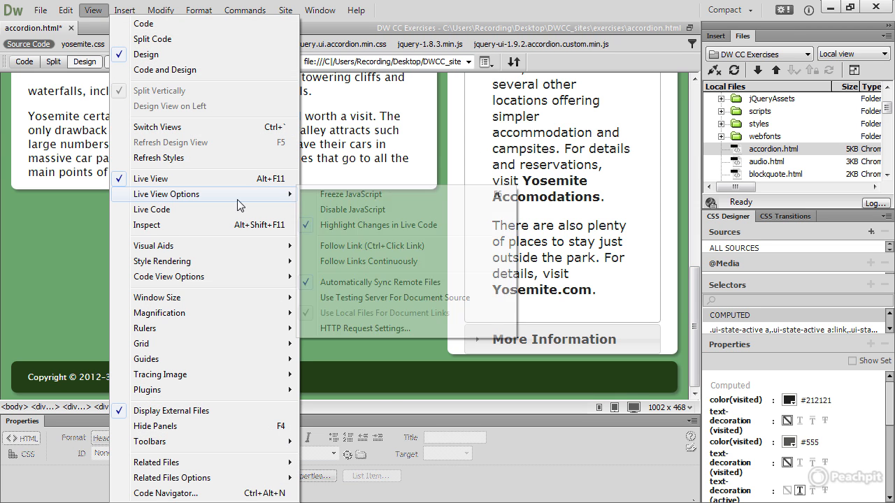
click(358, 210)
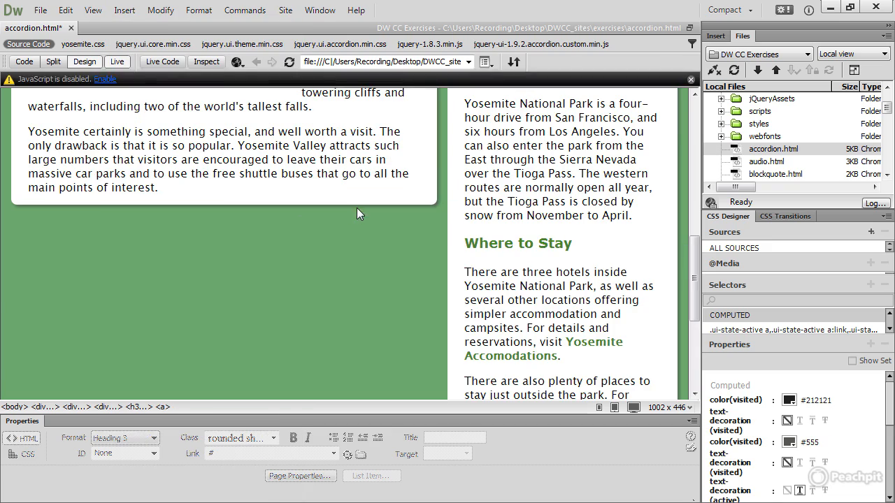
drag(694, 278, 688, 171)
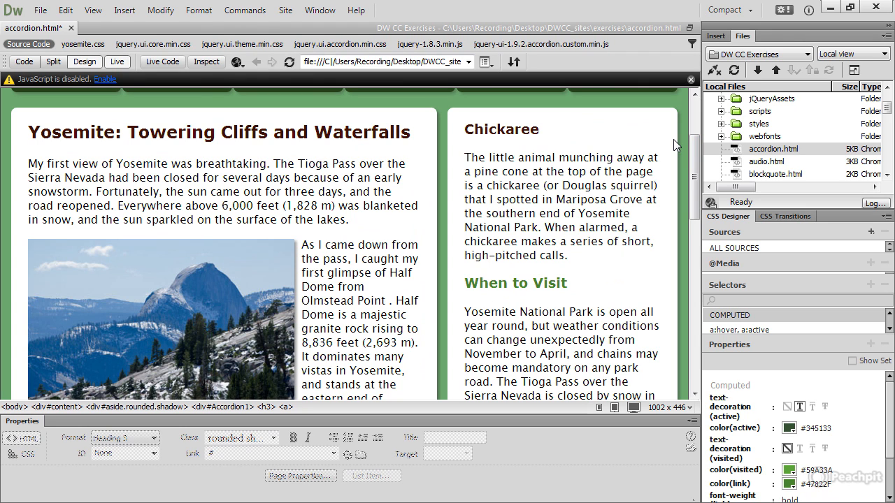
click(105, 81)
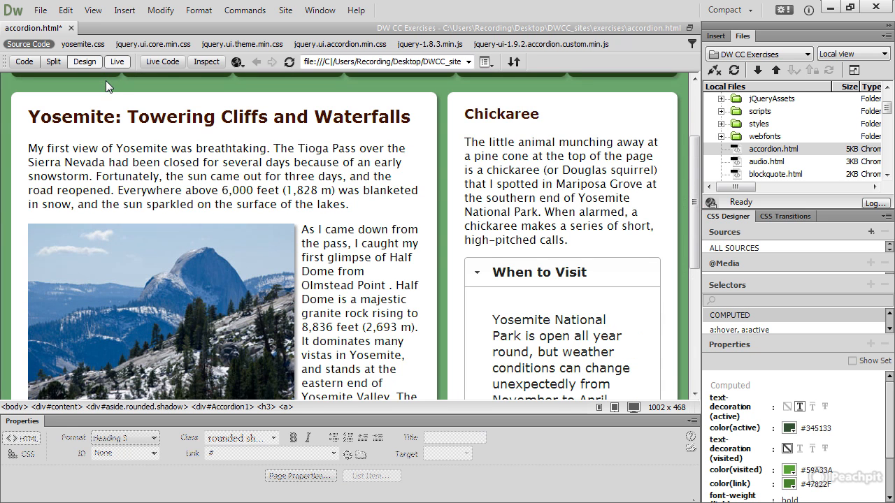
drag(697, 200, 696, 225)
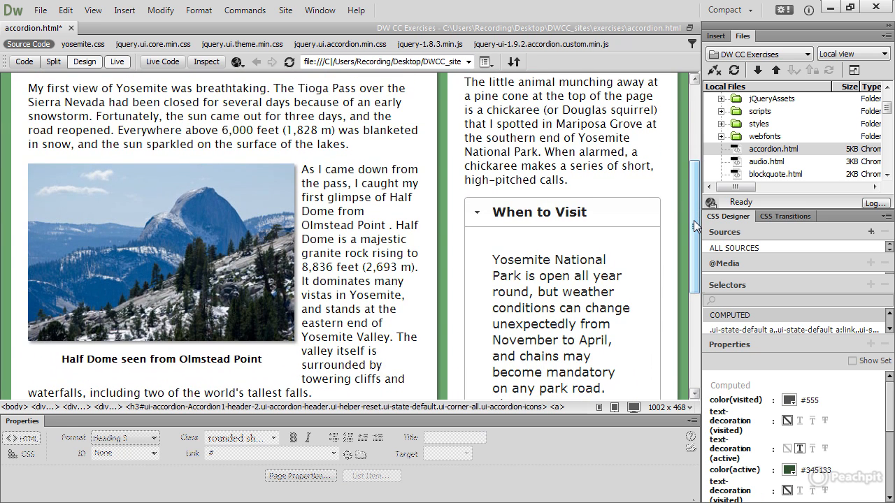